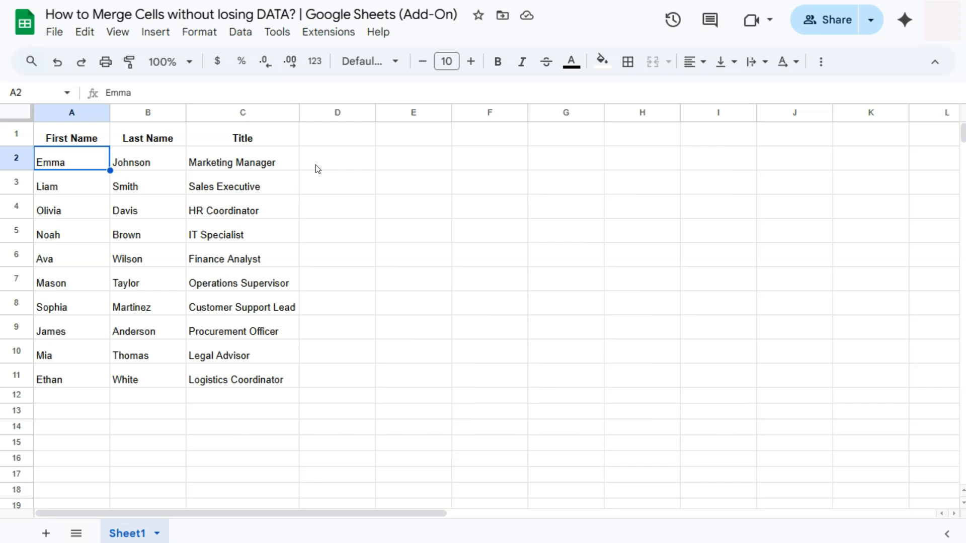
Step: Merge cells A2:B2 with the standard merge command, accepting that only the top-leftmost value is preserved, and undo that merge
left_click(90, 160)
left_click_drag(102, 161, 134, 159)
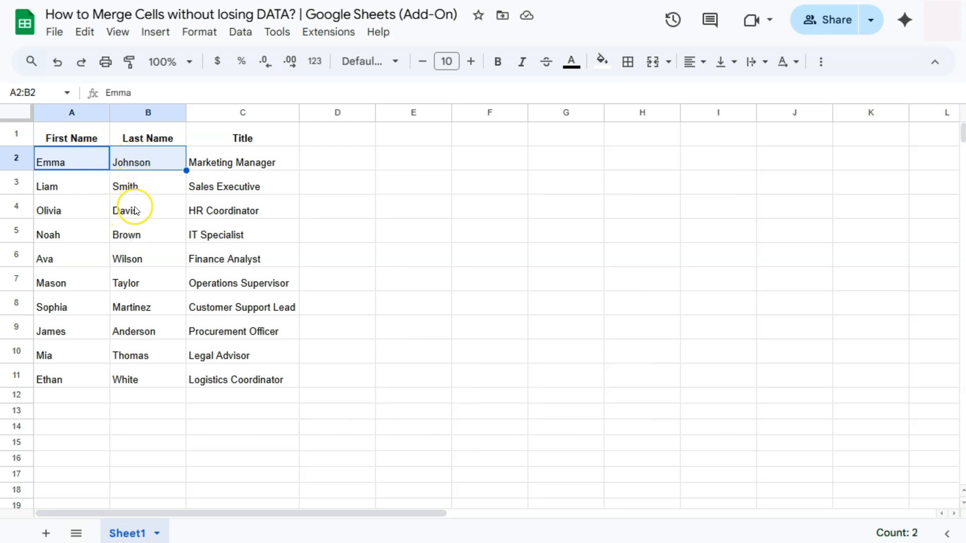
left_click(652, 64)
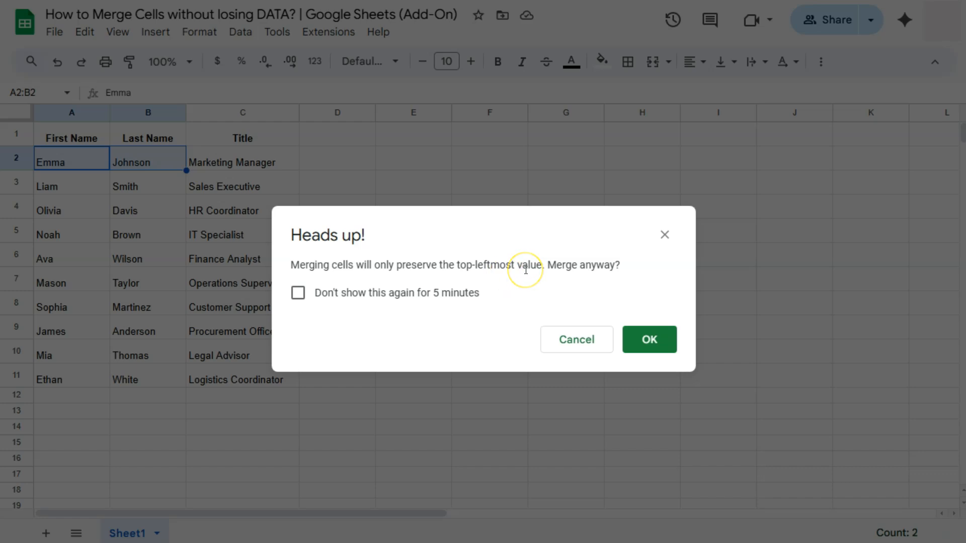
left_click(656, 345)
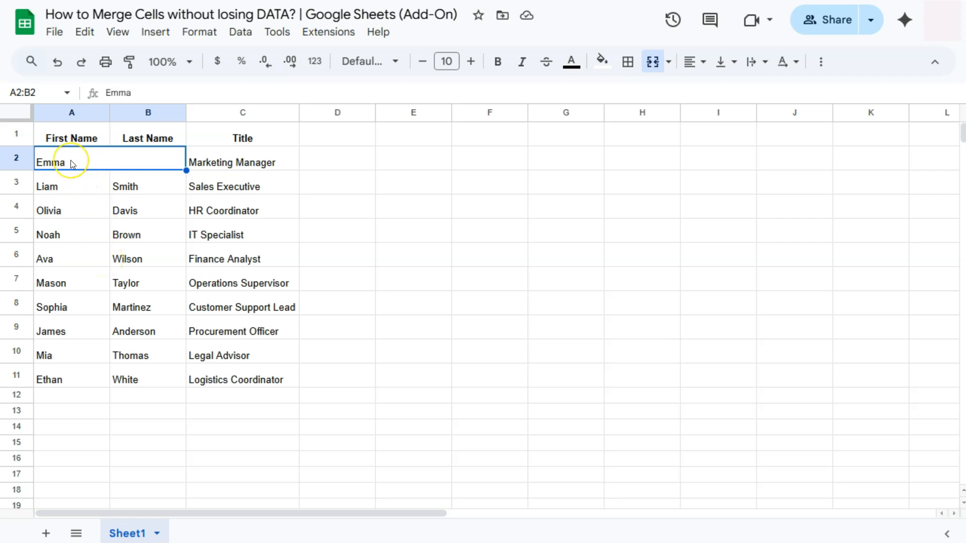
left_click(94, 162)
left_click(57, 61)
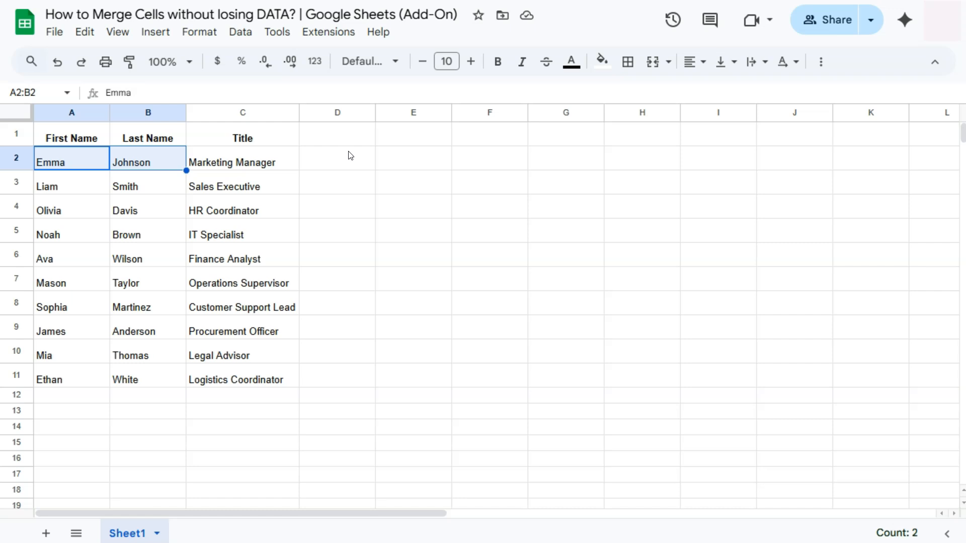
Step: Search the Google Workspace Marketplace for the Merge Values add-on, view its listing and close the marketplace
left_click(322, 36)
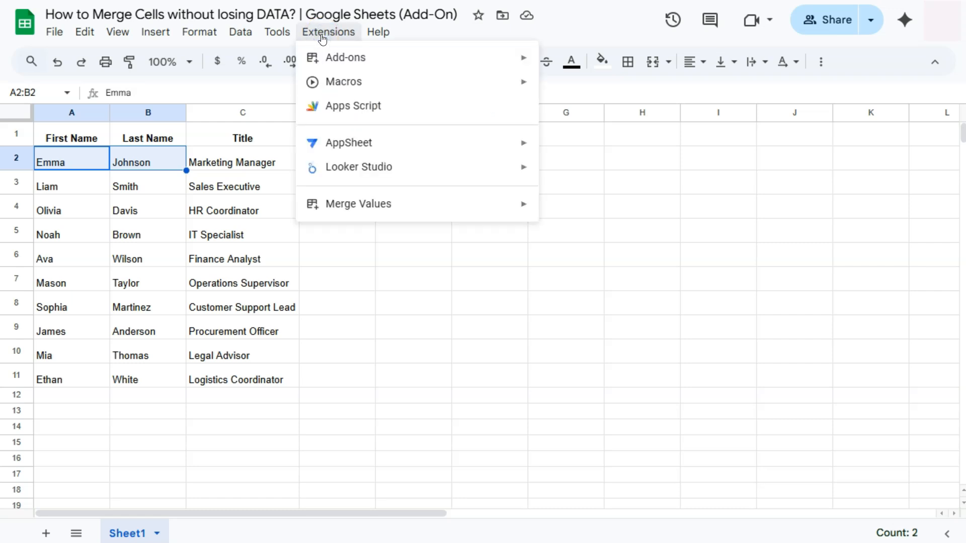
mouse_move(395, 209)
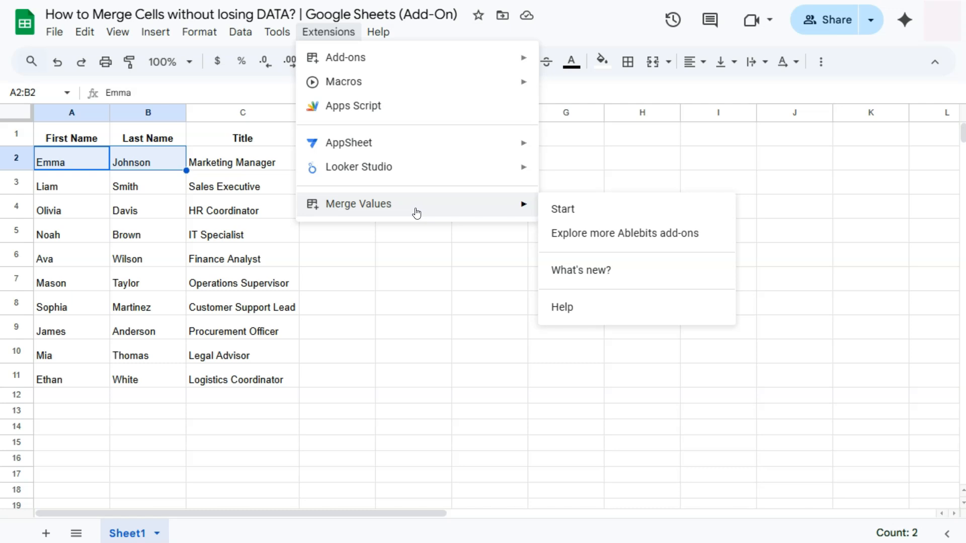
left_click(353, 59)
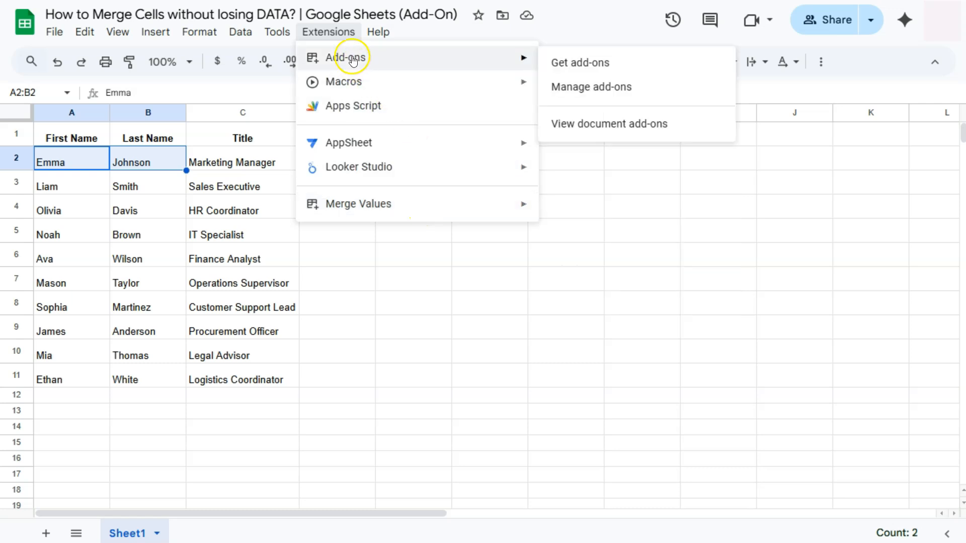
left_click(569, 61)
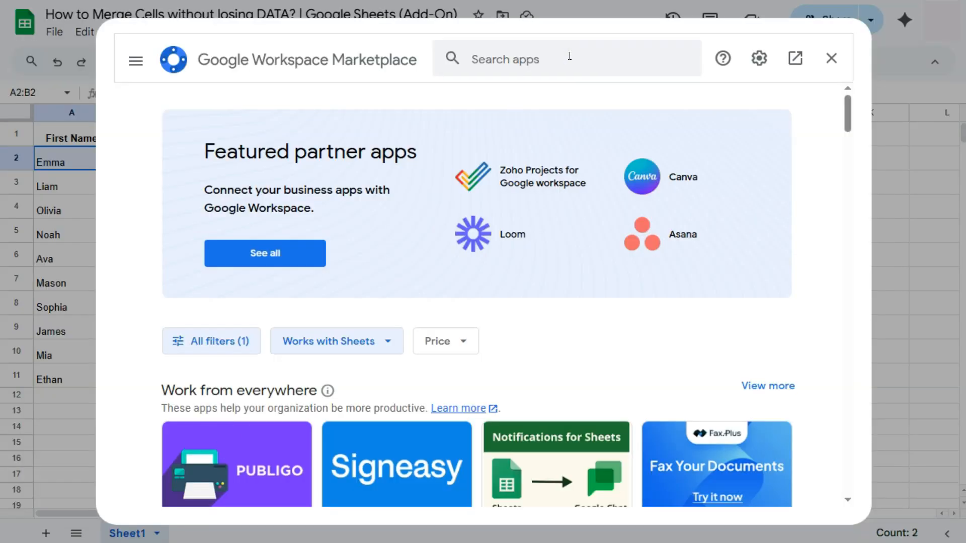
left_click(484, 59)
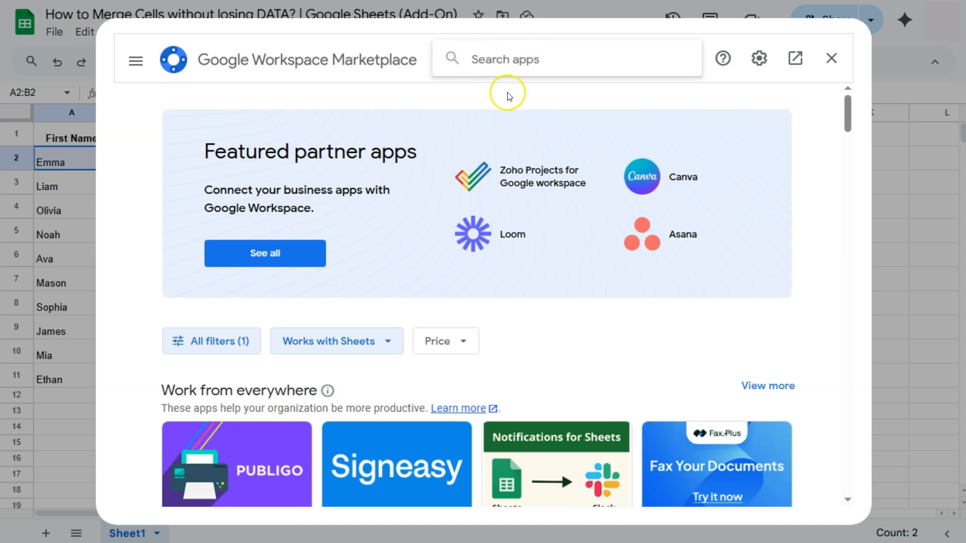
type("Merge va")
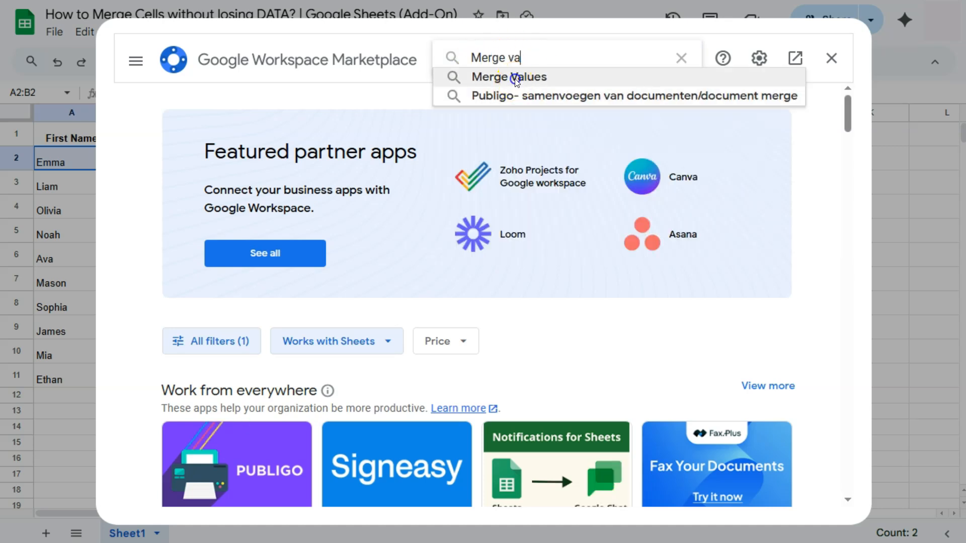
left_click(509, 77)
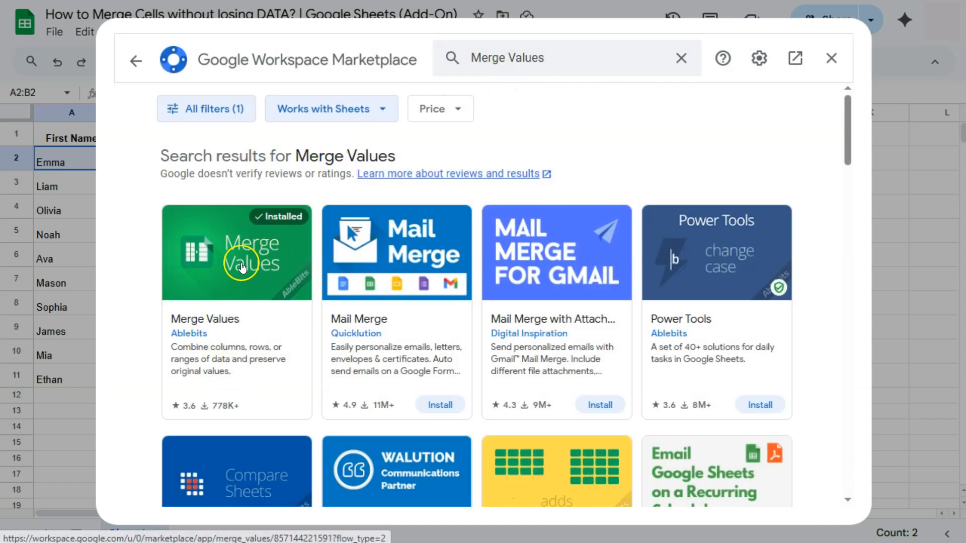
left_click(240, 257)
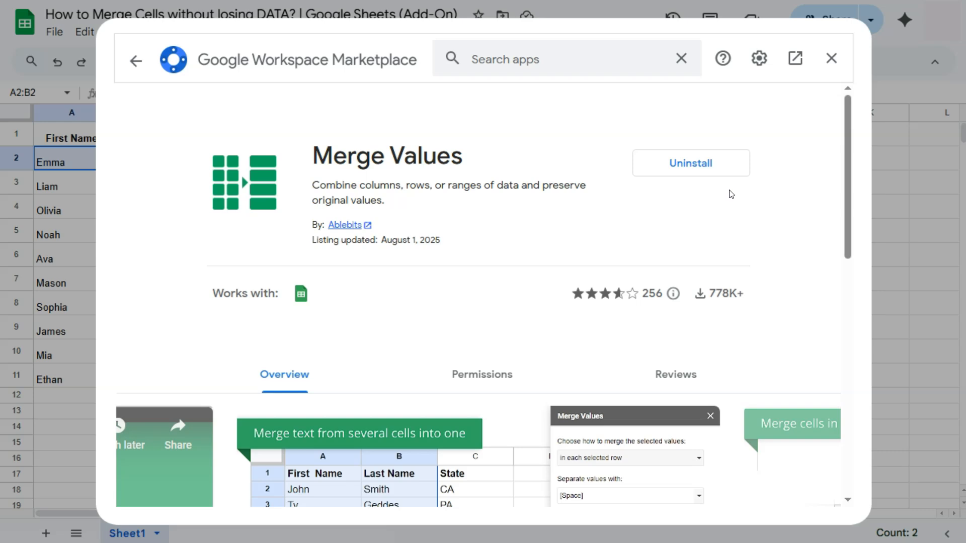
left_click(830, 59)
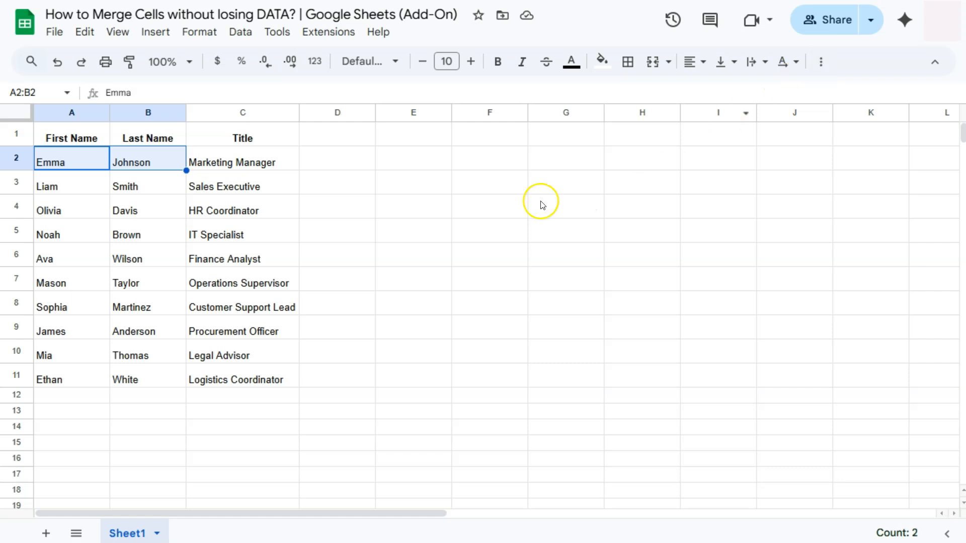
left_click(325, 33)
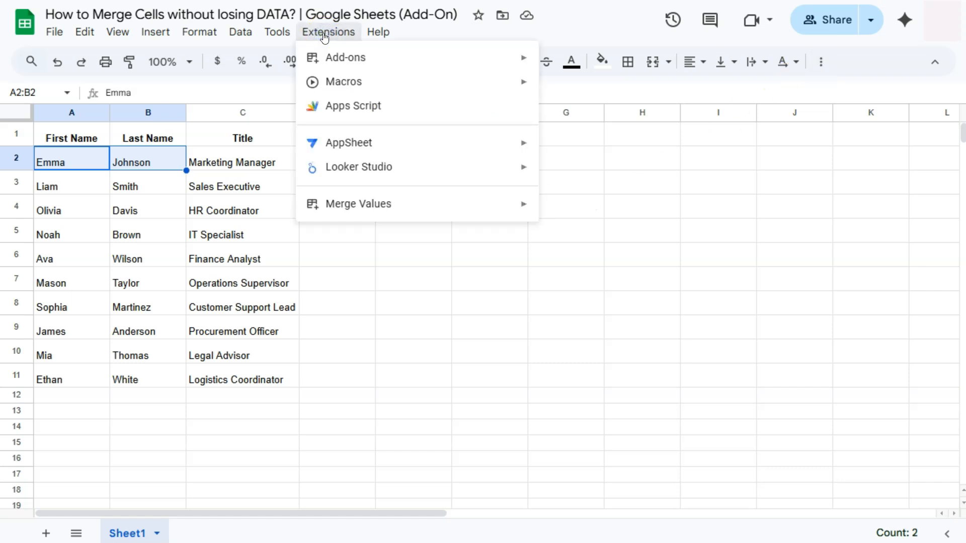
mouse_move(340, 202)
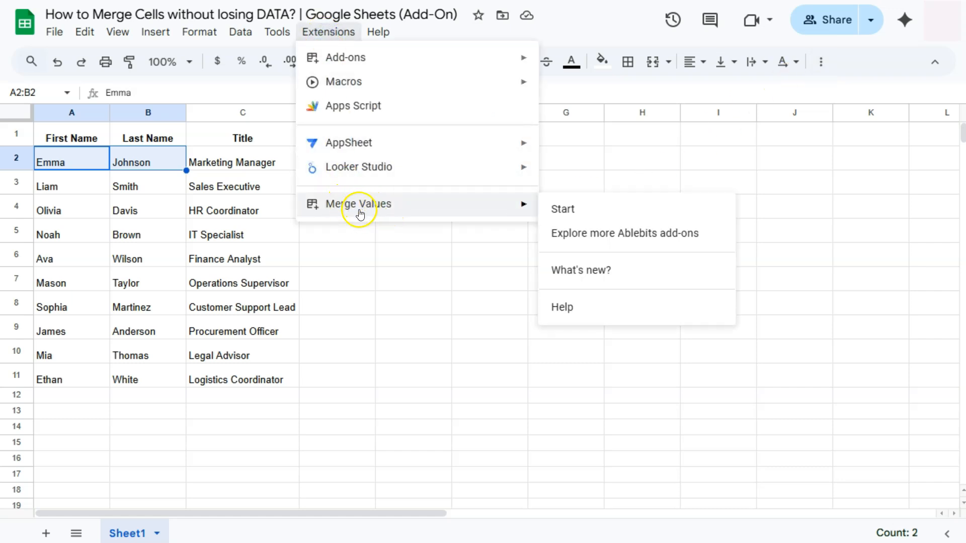
left_click(358, 236)
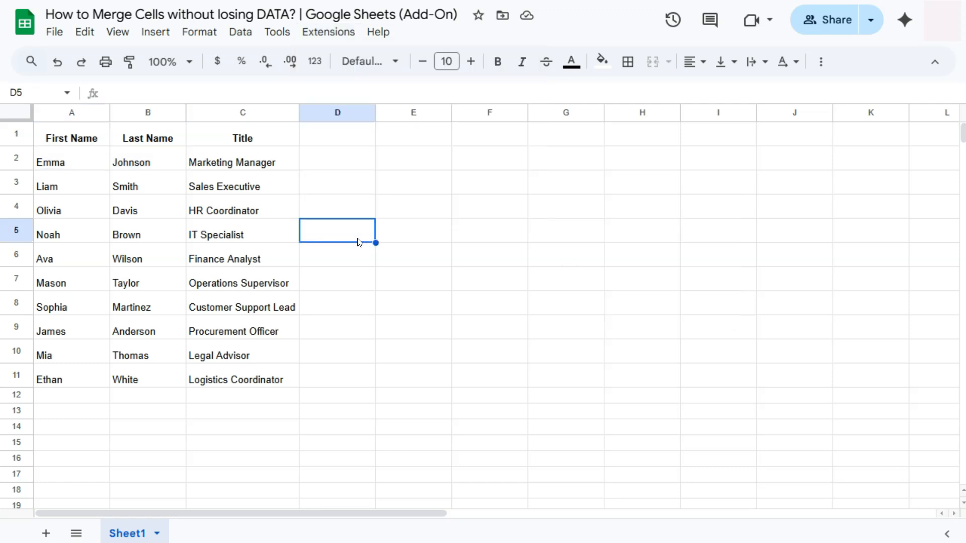
Step: Start the Merge Values add-on for the first and last names in A2:B11
left_click_drag(84, 161, 146, 380)
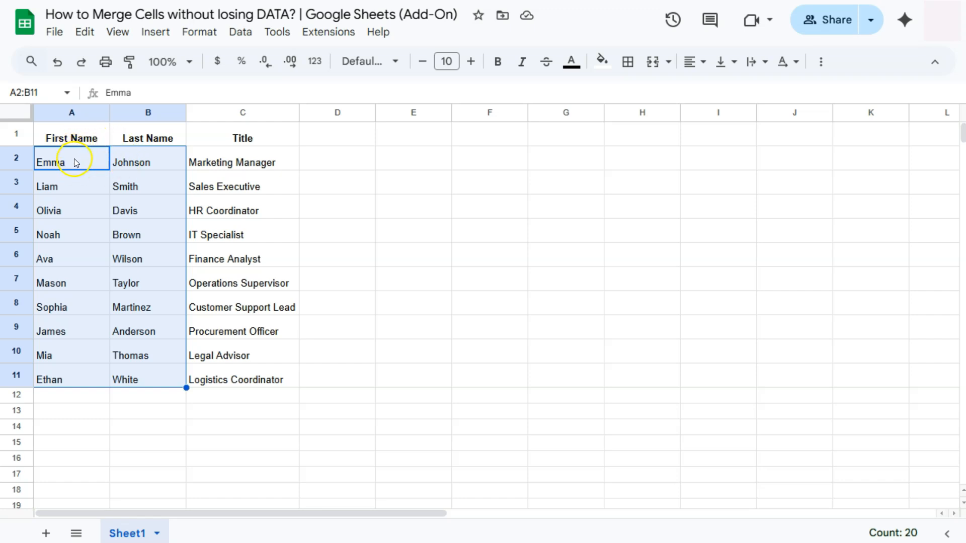
left_click(318, 30)
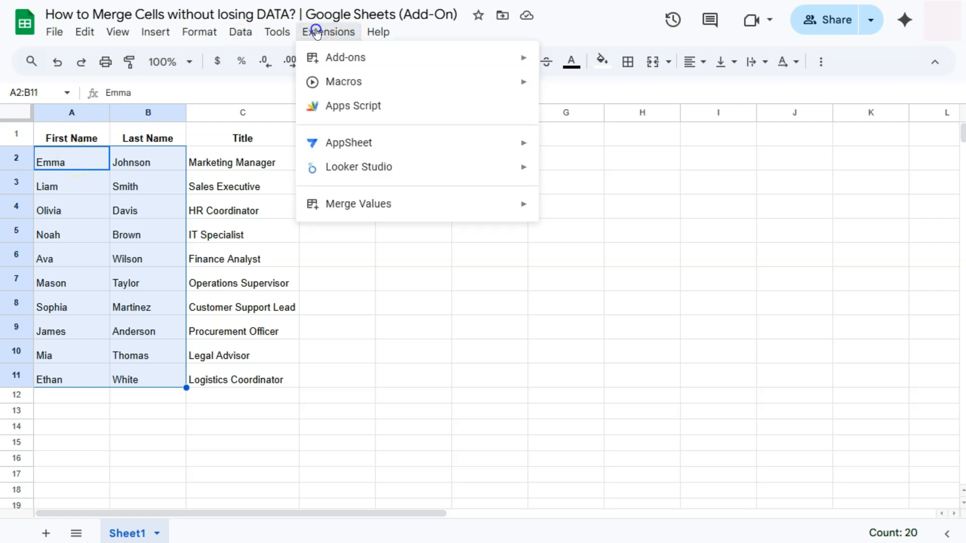
mouse_move(382, 202)
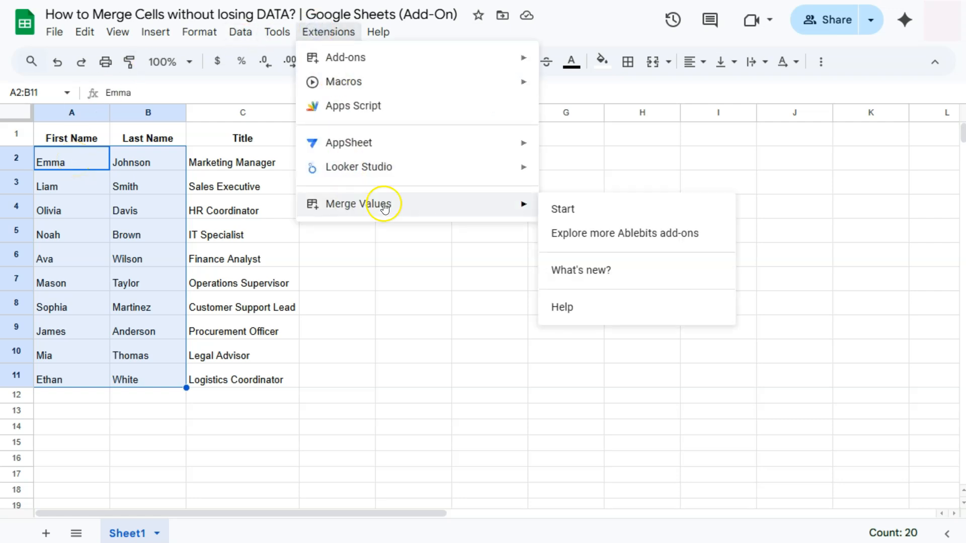
left_click(564, 208)
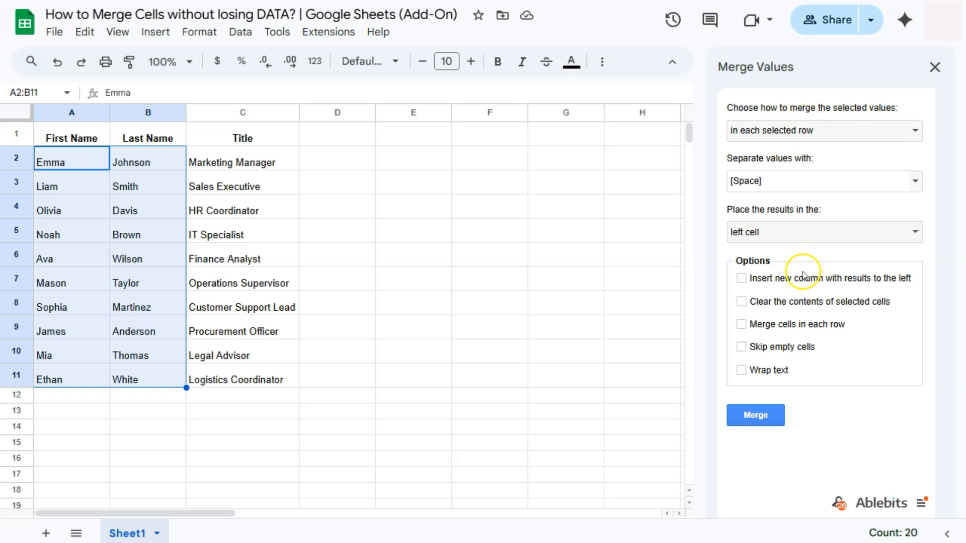
Step: Examine the available choices for how values are merged, which separator is used and where the results are placed
left_click(917, 133)
left_click(917, 132)
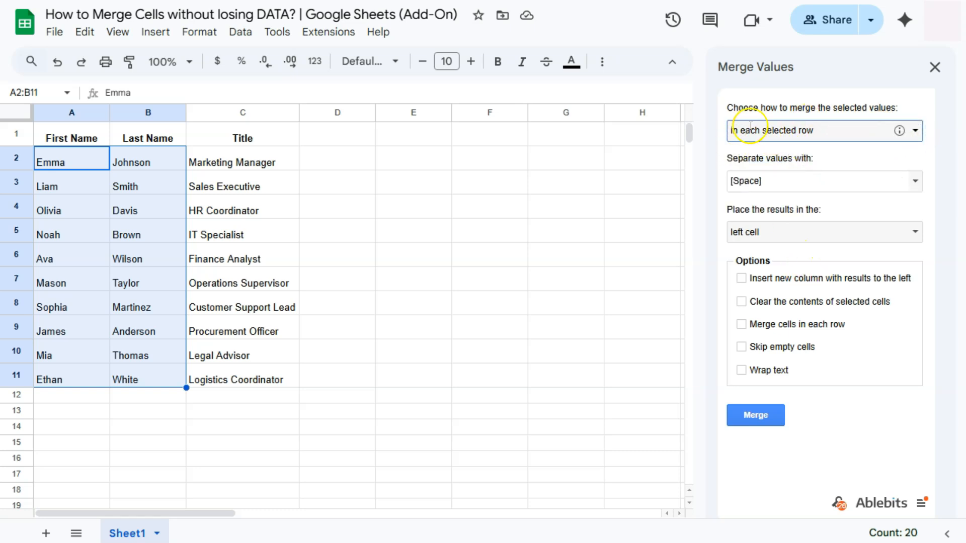
left_click(916, 134)
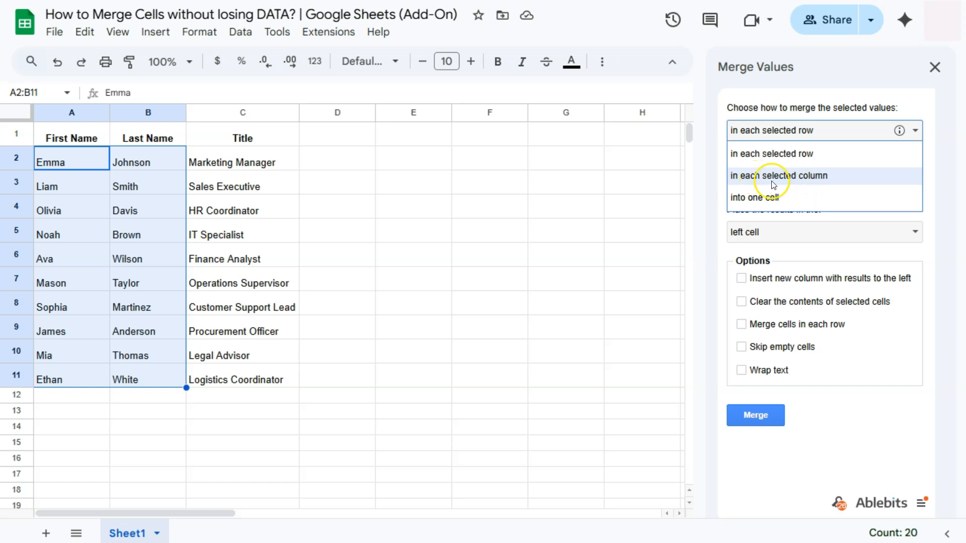
left_click(915, 131)
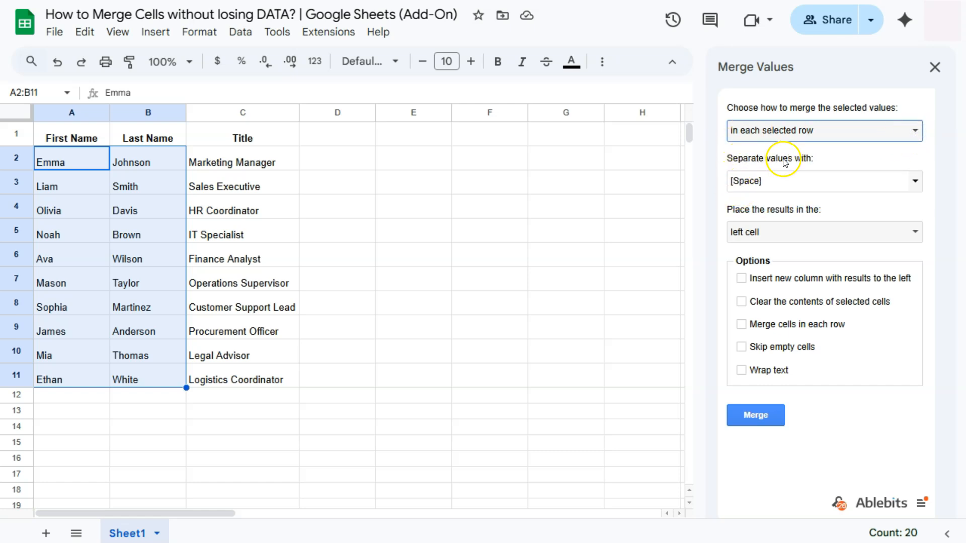
left_click(916, 182)
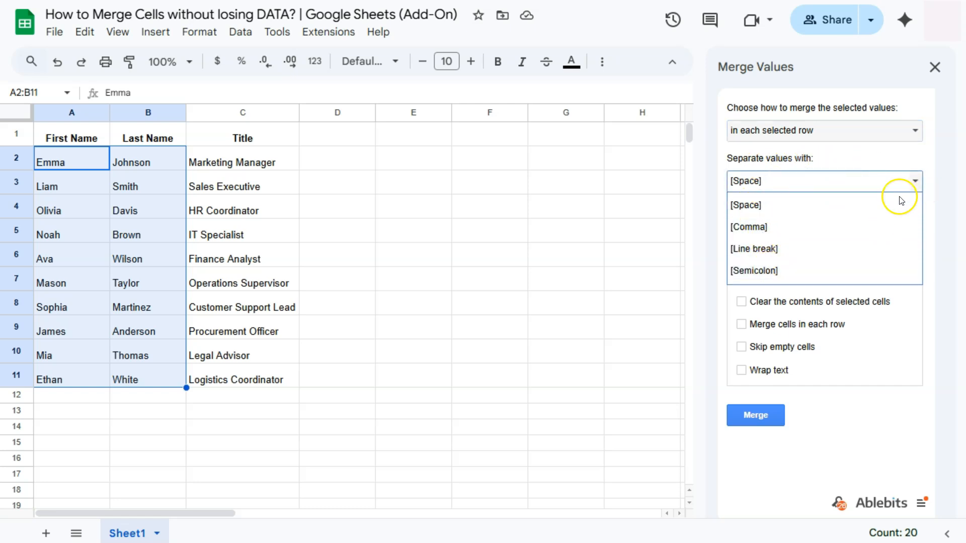
left_click(915, 182)
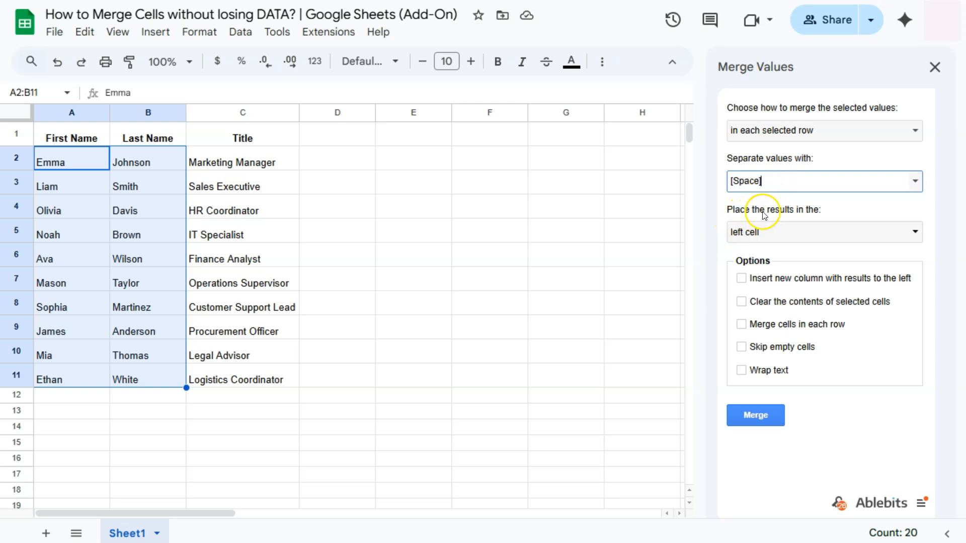
left_click(915, 232)
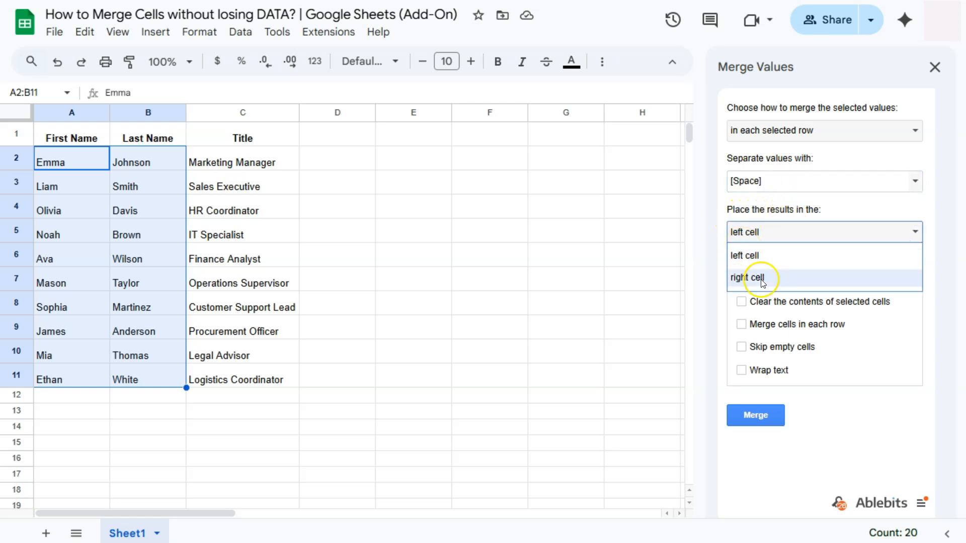
left_click(934, 200)
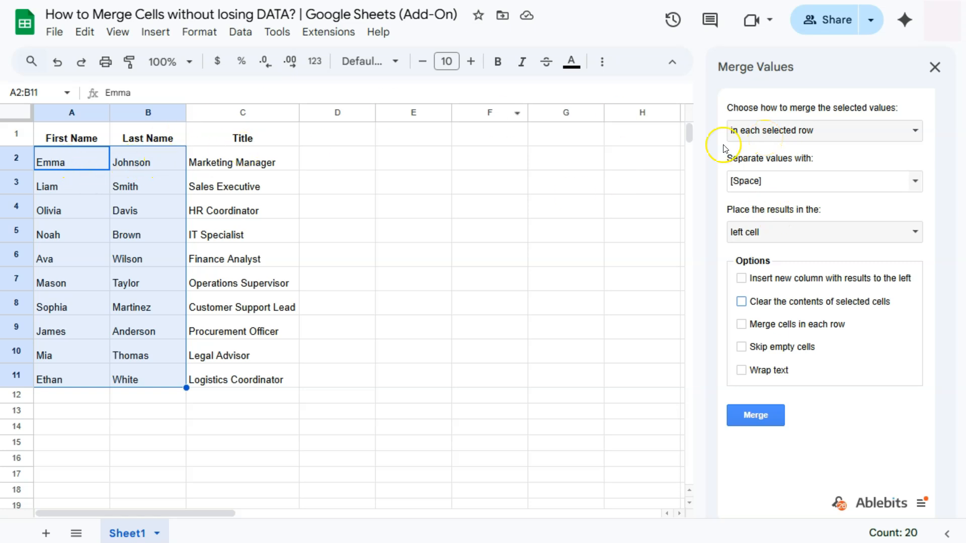
Step: Enable merging cells in each row and run the merge on the selected names
left_click(742, 325)
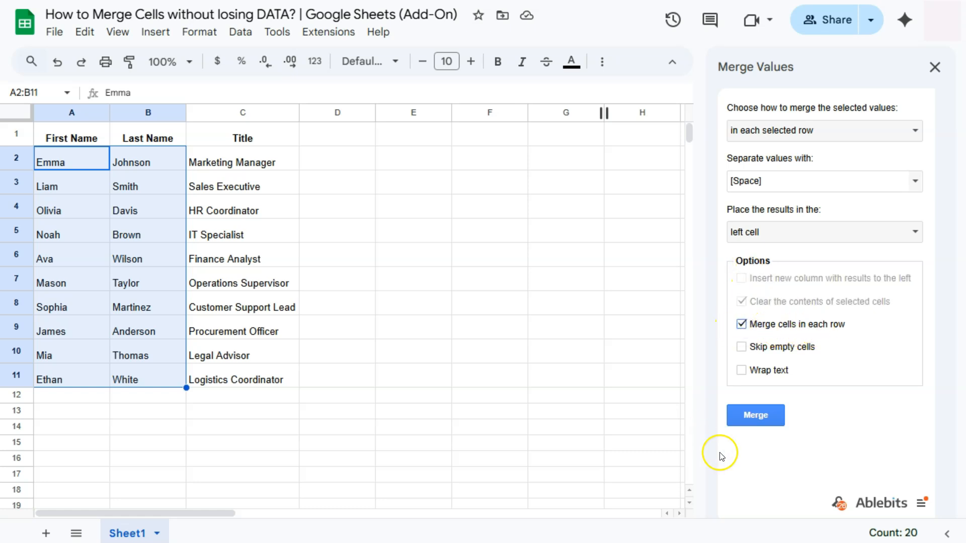
left_click(755, 416)
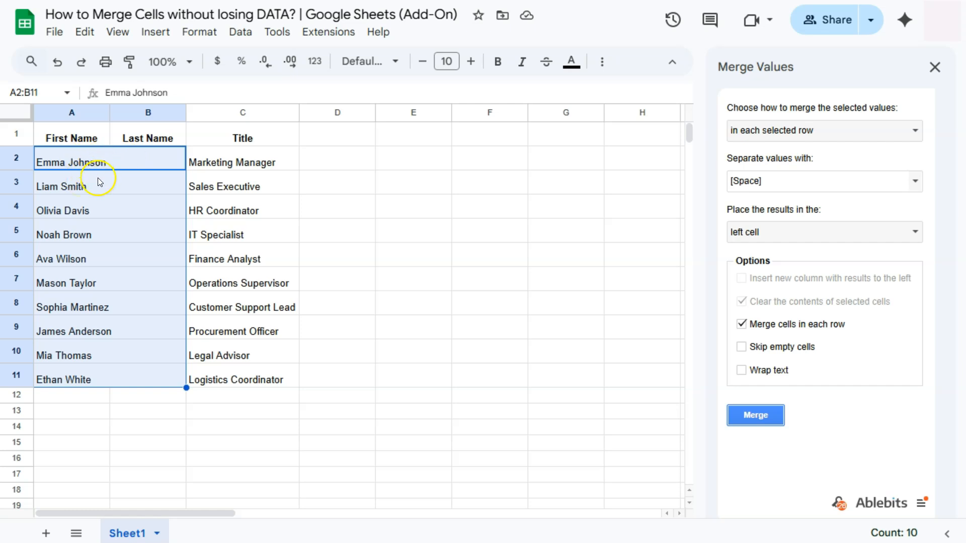
Step: Inspect several of the merged name cells between row 2 and row 11
left_click(126, 159)
left_click(129, 202)
left_click(131, 228)
left_click(134, 257)
left_click(138, 284)
left_click(130, 374)
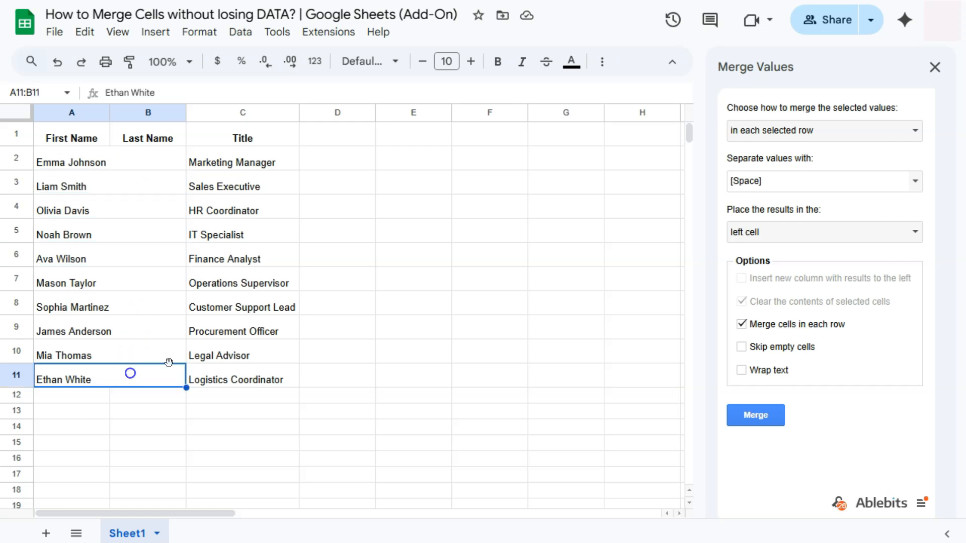